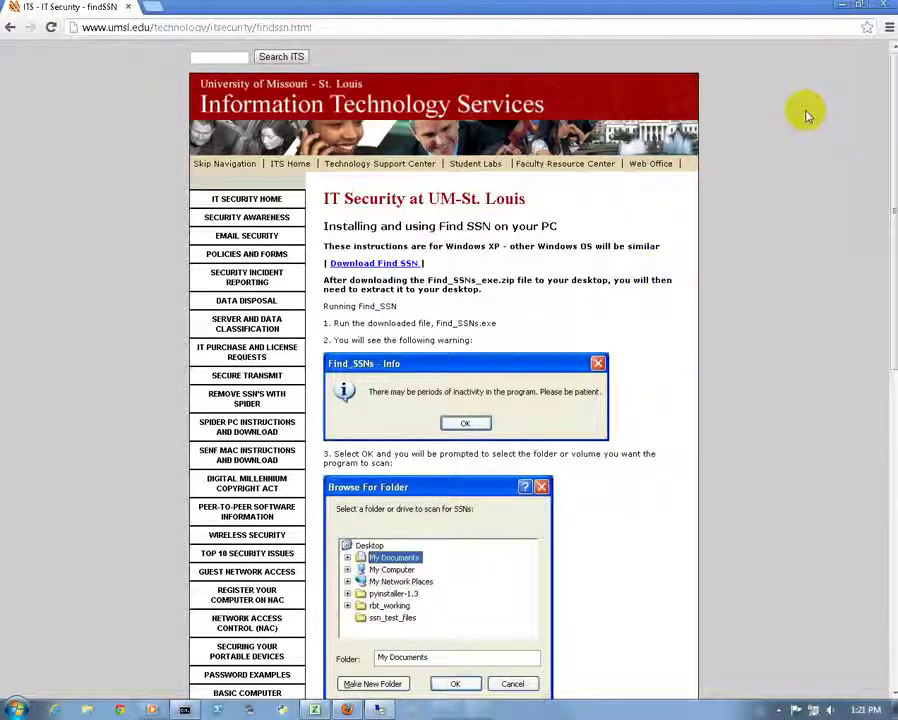
Minimize Chrome to reveal the Command Prompt listing and the Notepad test-file list
click(844, 8)
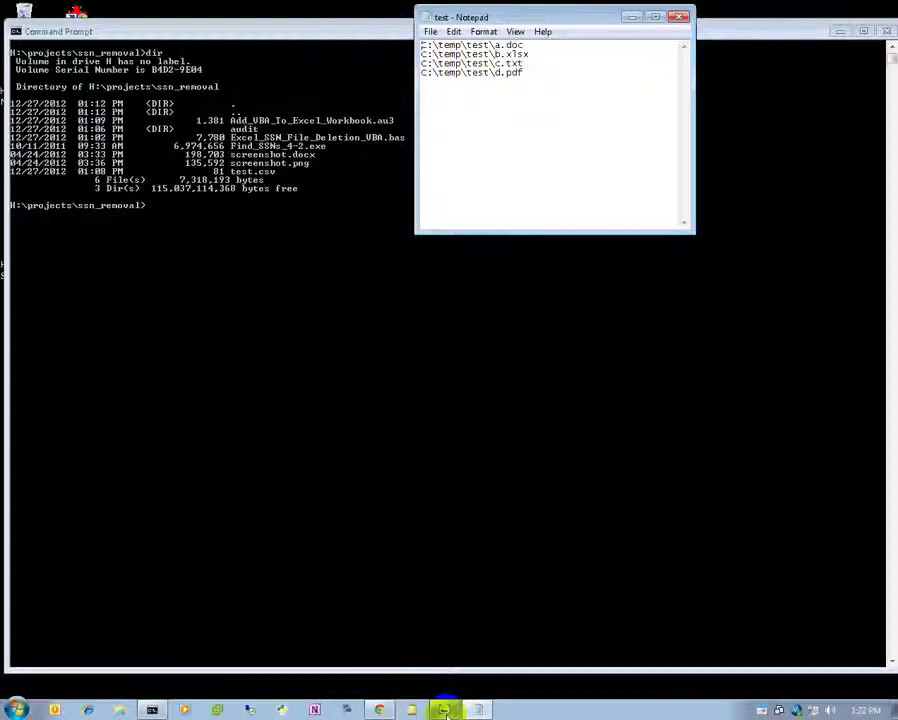
Open the Delete/Exclude example screenshot full screen in Windows Photo Viewer
mouse_move(445, 710)
click(440, 680)
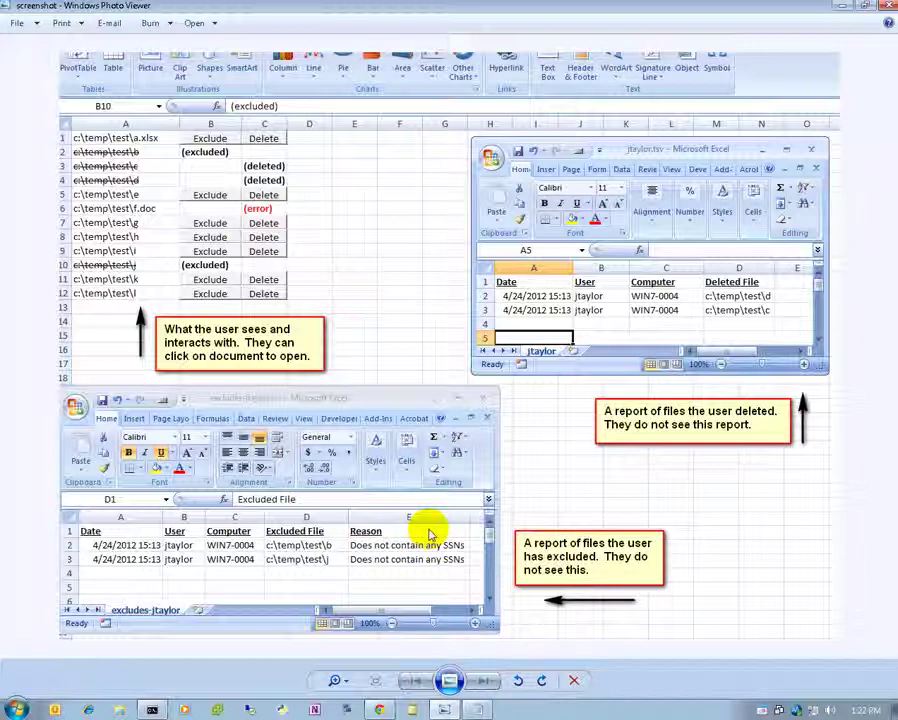
Hide Photo Viewer and Notepad, then run Add_VBA_To_Excel_Workbook.au3 on h:\projects\ssn_removal\test.csv
click(843, 10)
click(629, 18)
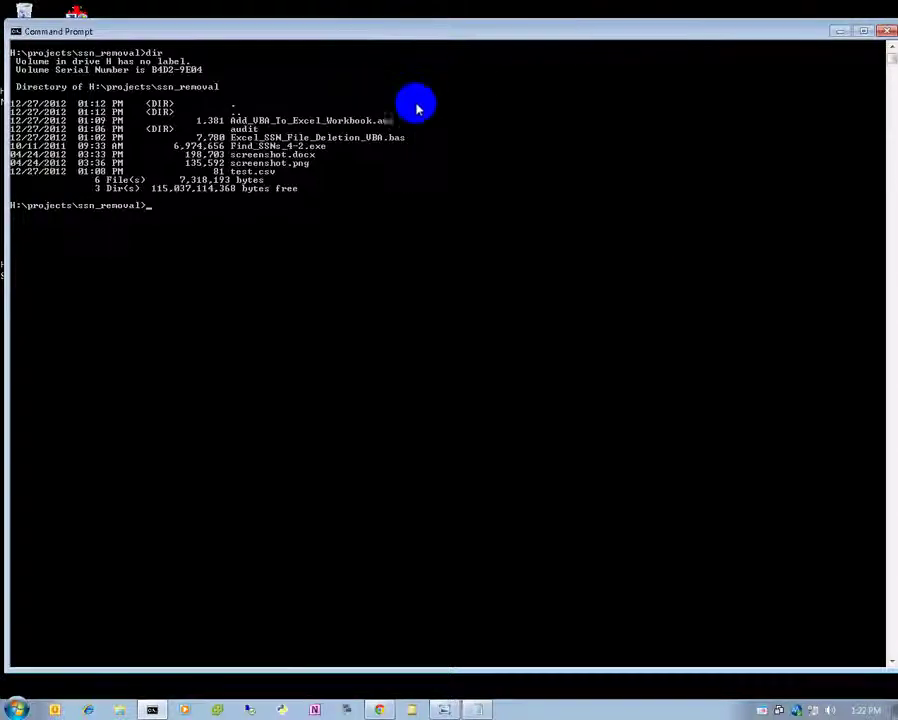
text(ad)
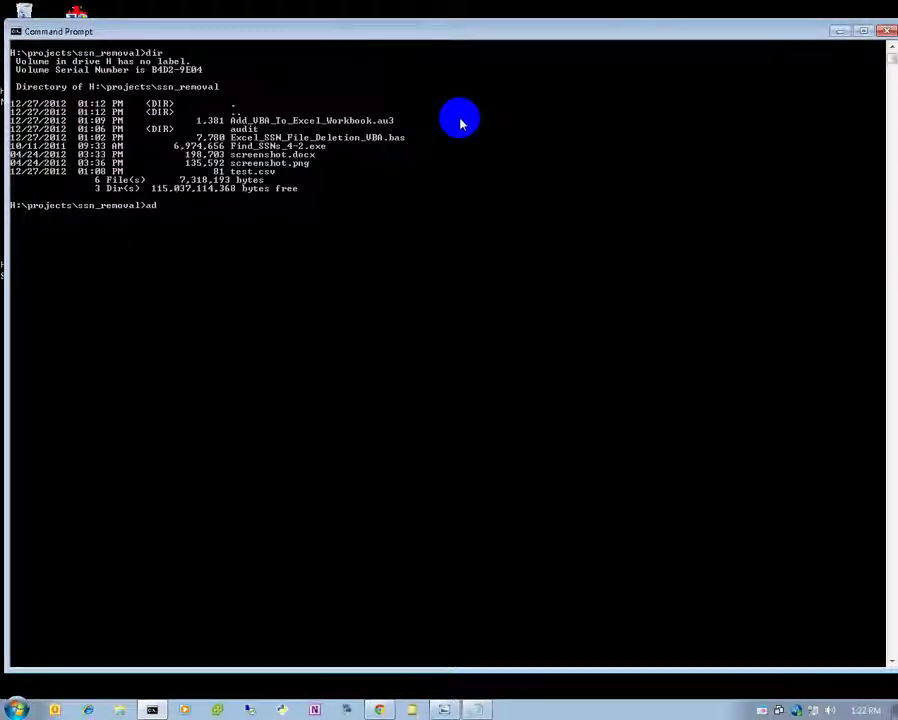
key(Tab)
text(h:\p)
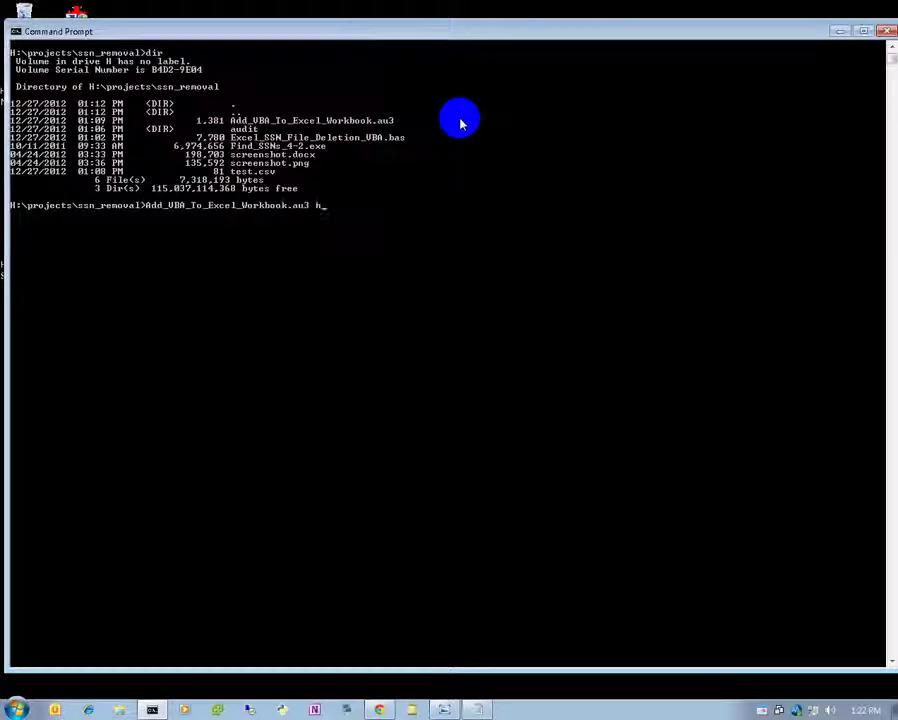
key(Tab)
text(\ssn_)
key(Tab)
text(e)
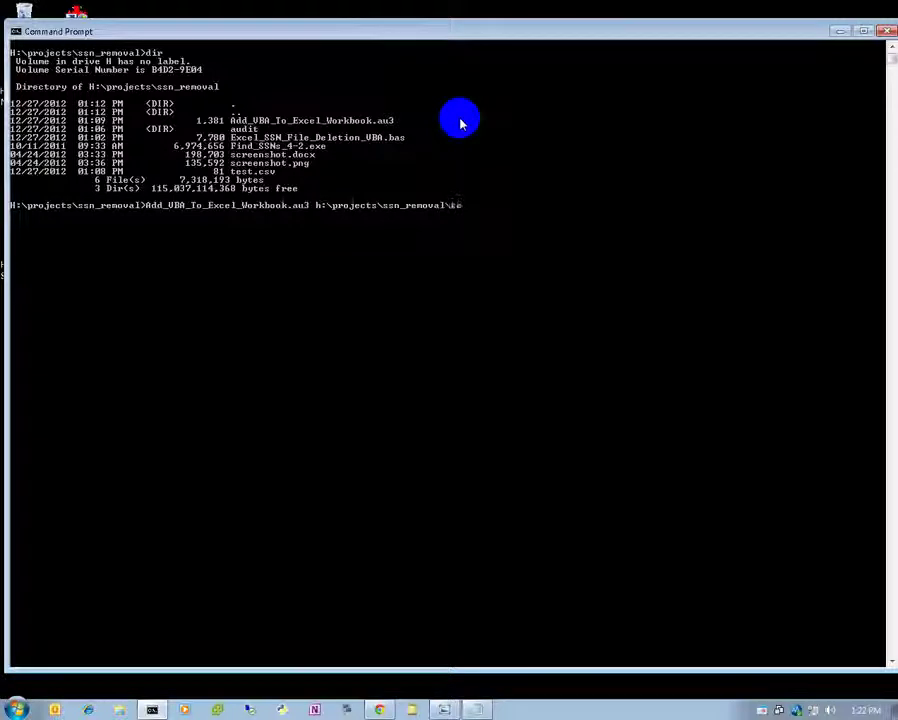
key(Tab)
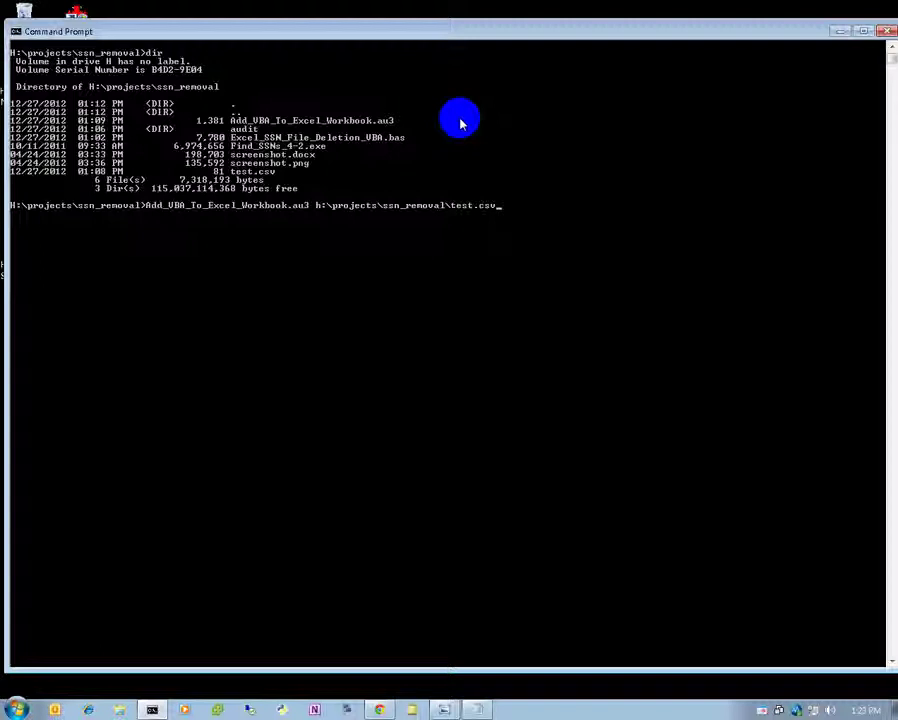
key(Return)
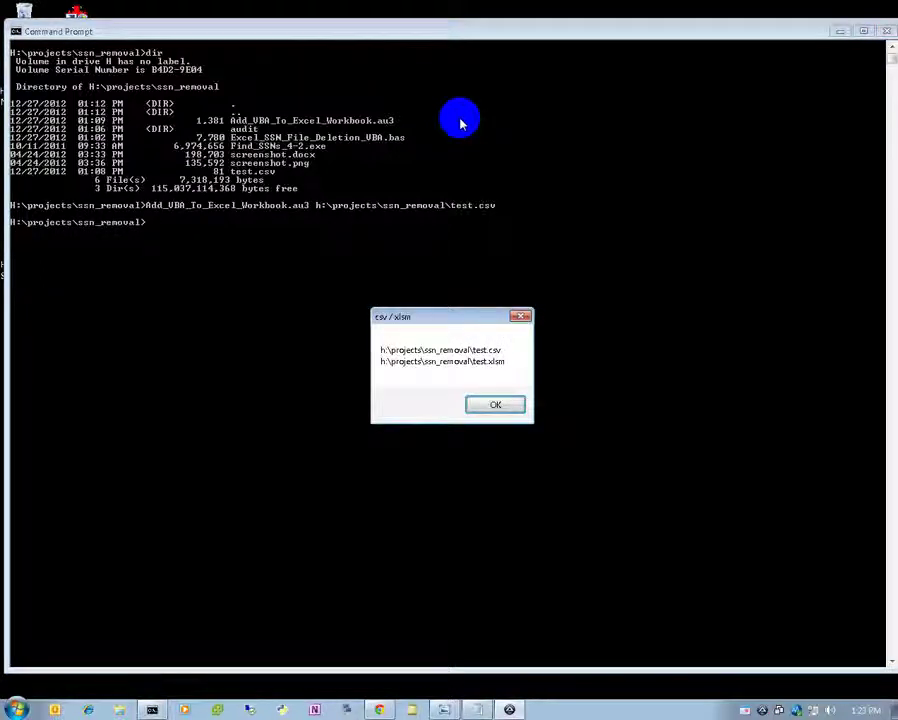
Dismiss the csv / xlsm message and let the script insert a VBA module into test.xlsm
click(493, 404)
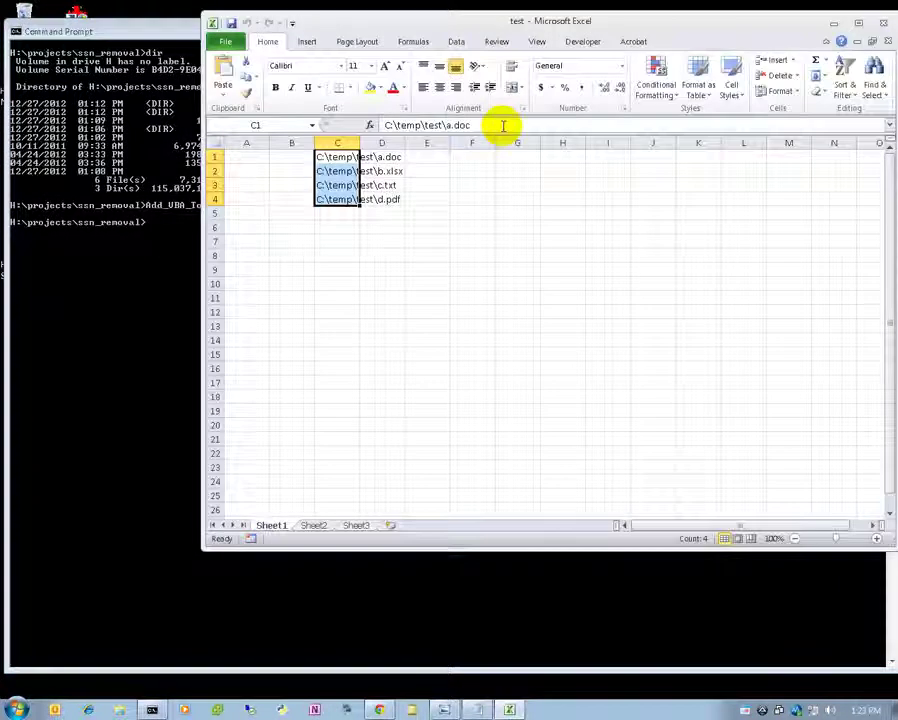
key(alt+F11)
key(alt+i)
key(m)
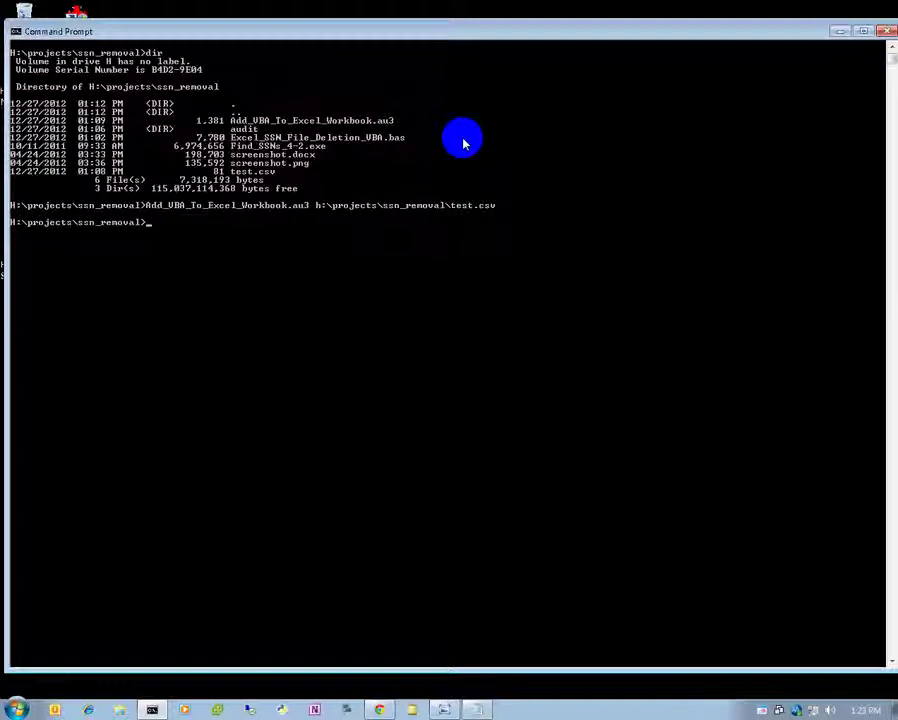
List the test* files, confirming the 31,314-byte test.xlsm sits beside test.csv
text(dir test*)
key(Return)
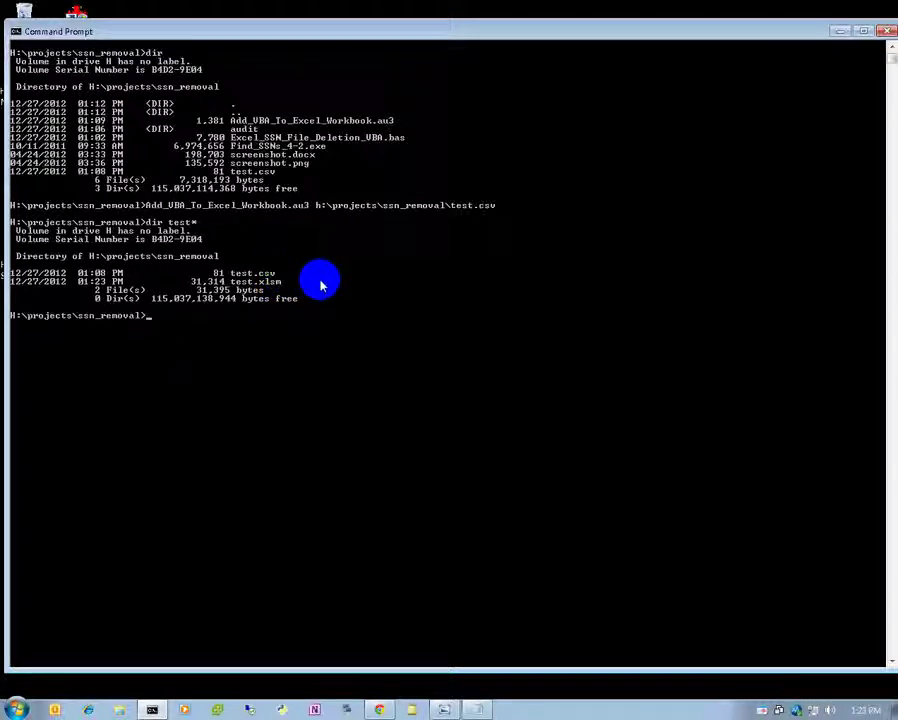
text(test.xlsm)
Open test.xlsm with macros enabled and the workbook marked as a trusted document
key(Return)
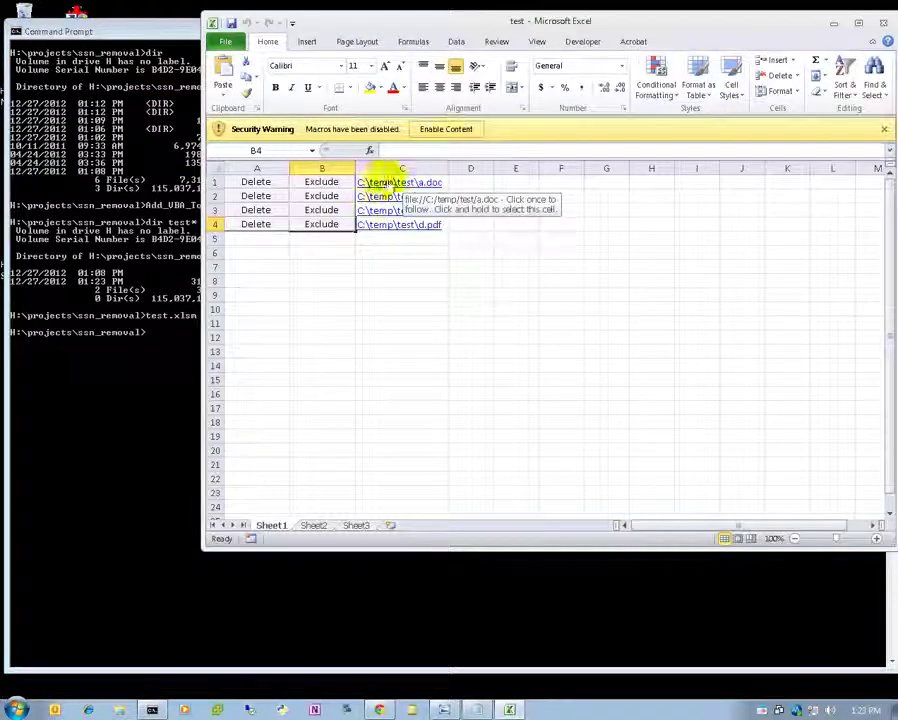
click(448, 132)
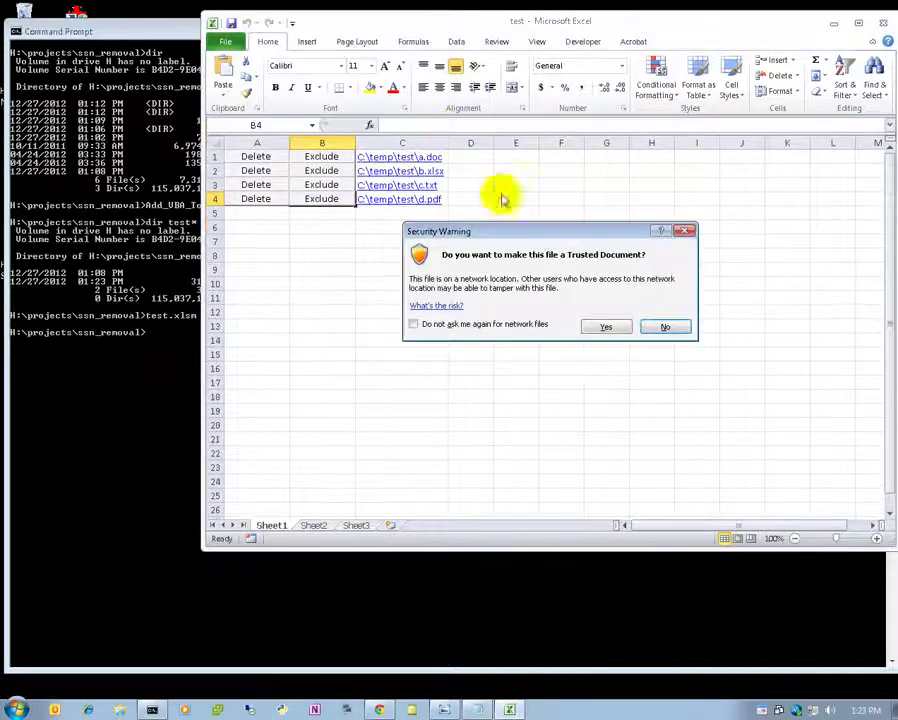
click(601, 326)
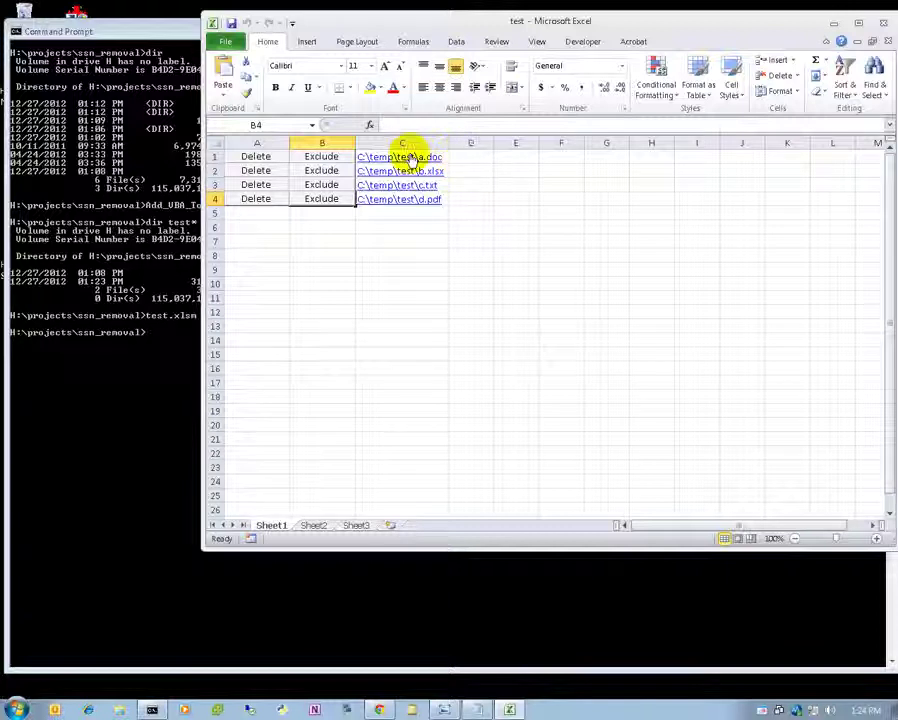
Review a.doc from its C1 link, then delete it with the Delete macro
click(400, 157)
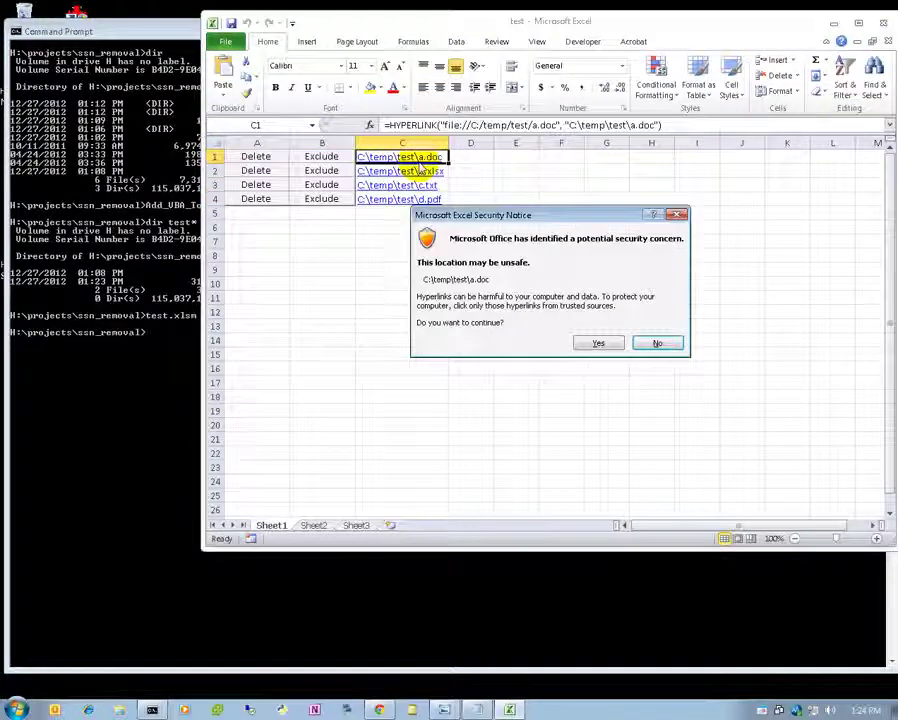
click(596, 342)
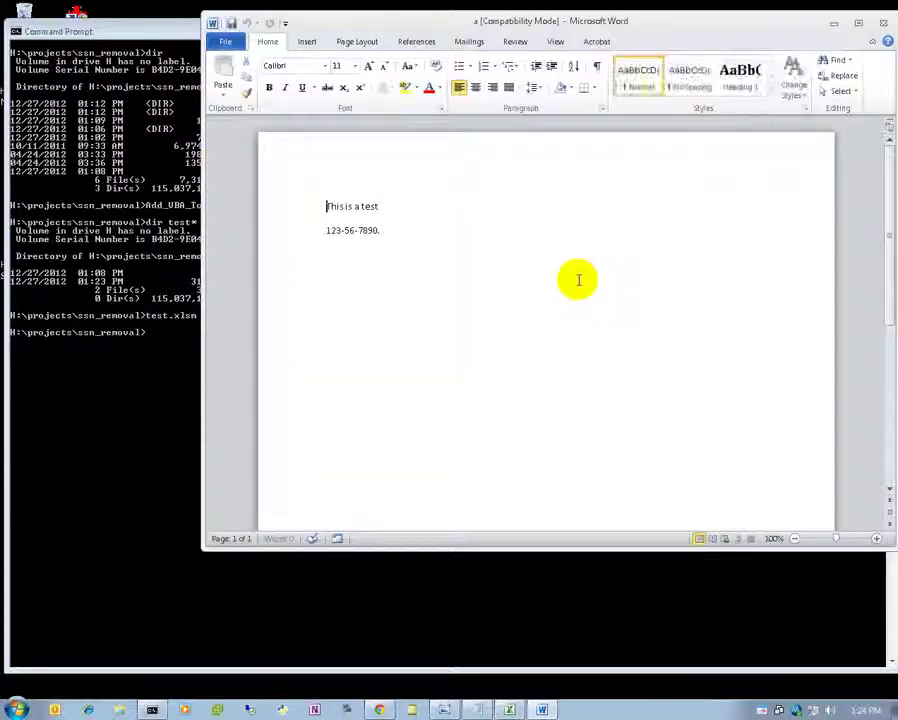
click(885, 22)
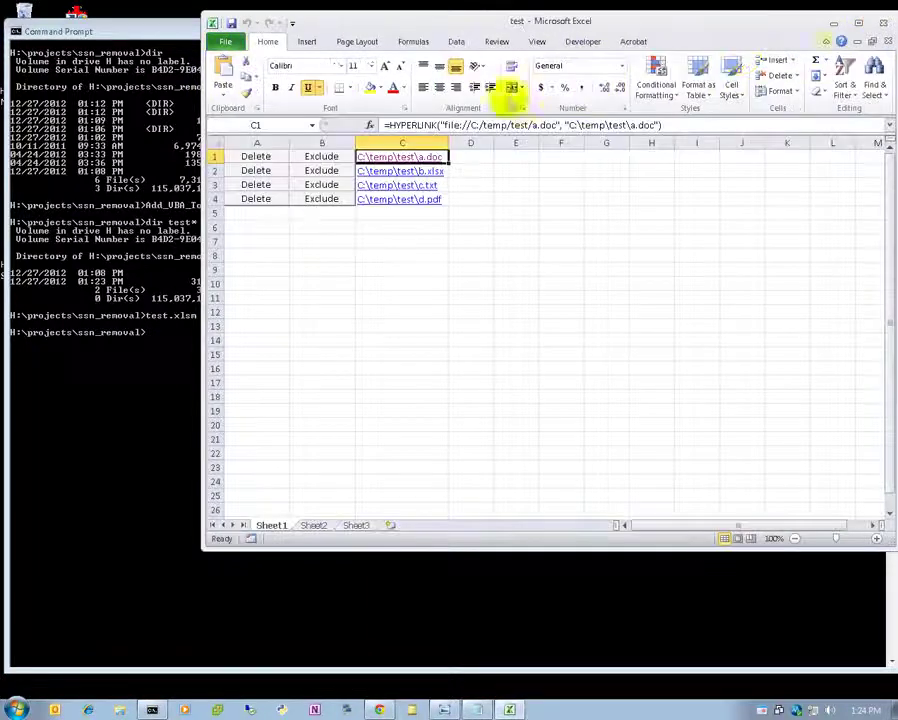
click(255, 157)
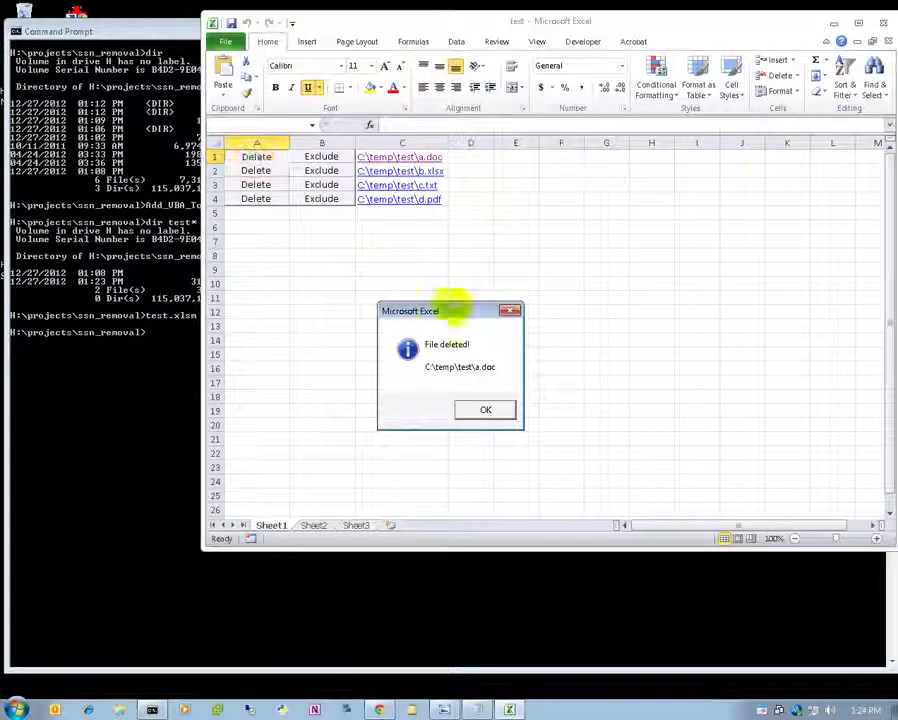
Acknowledge the a.doc deletion, then open and close b.xlsx from its C2 link
click(483, 410)
click(416, 170)
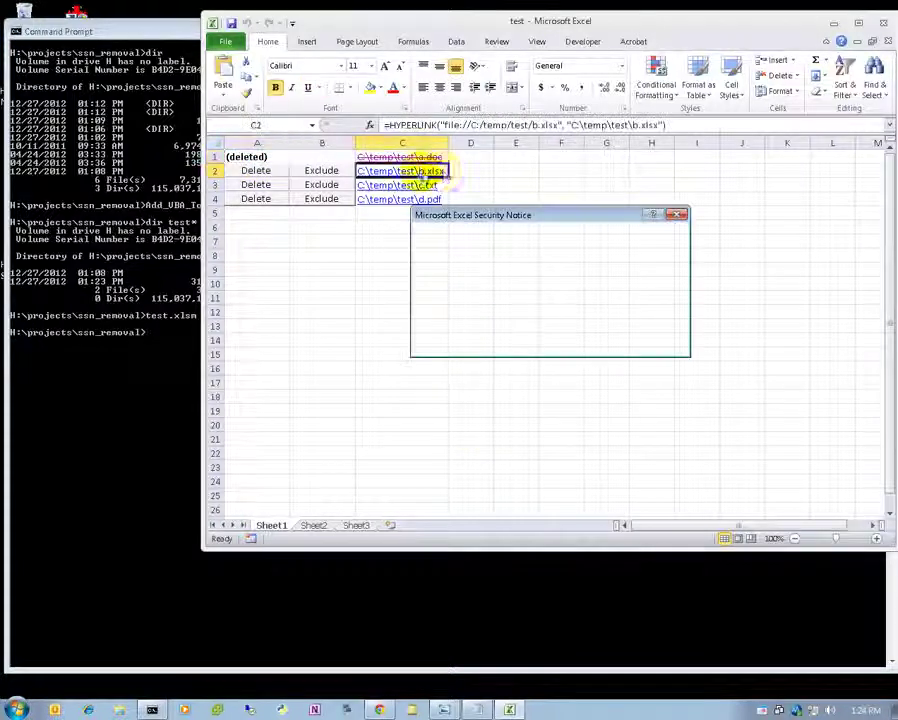
click(598, 343)
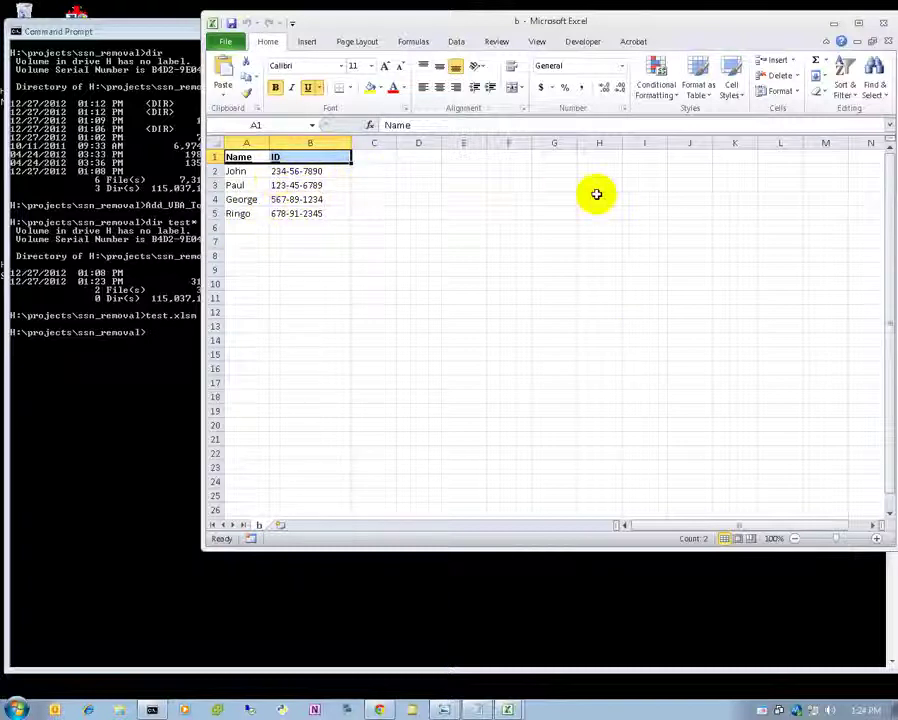
click(884, 24)
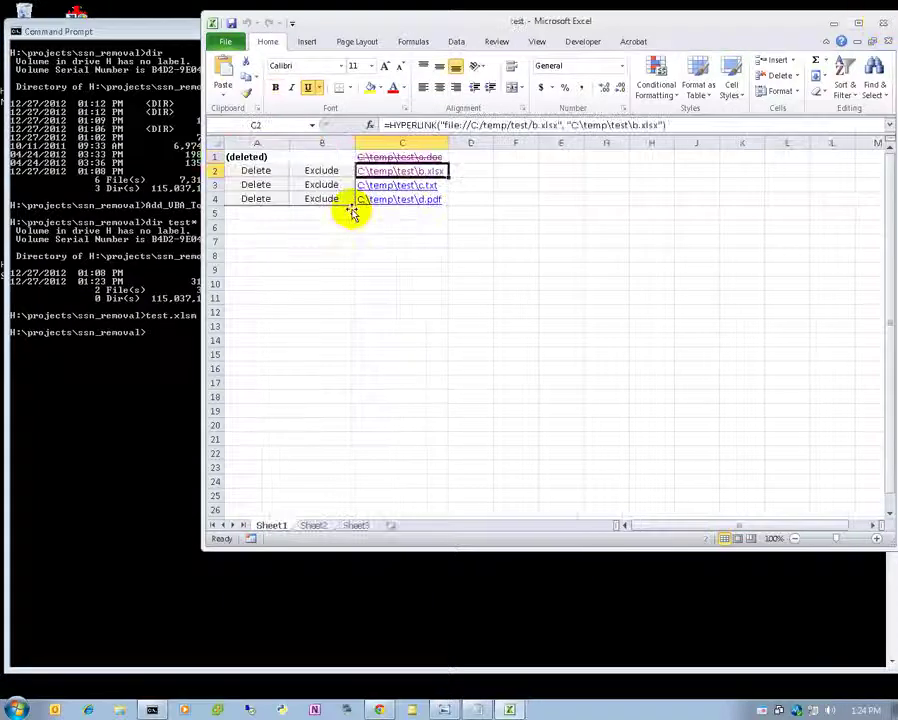
Delete b.xlsx, then open c.txt from its C3 link for review
click(263, 173)
click(482, 408)
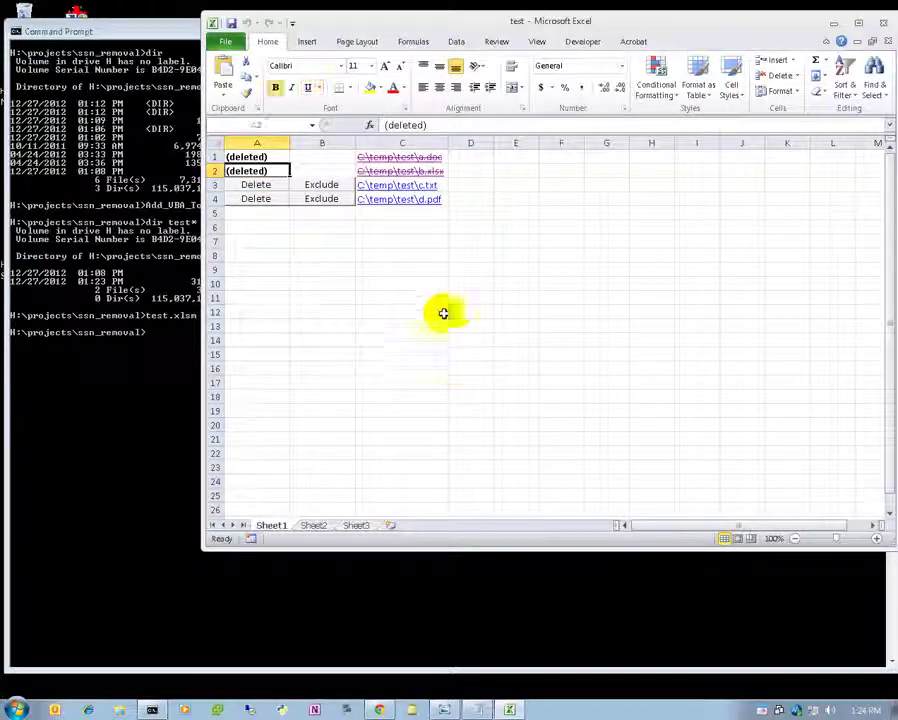
click(405, 188)
click(595, 343)
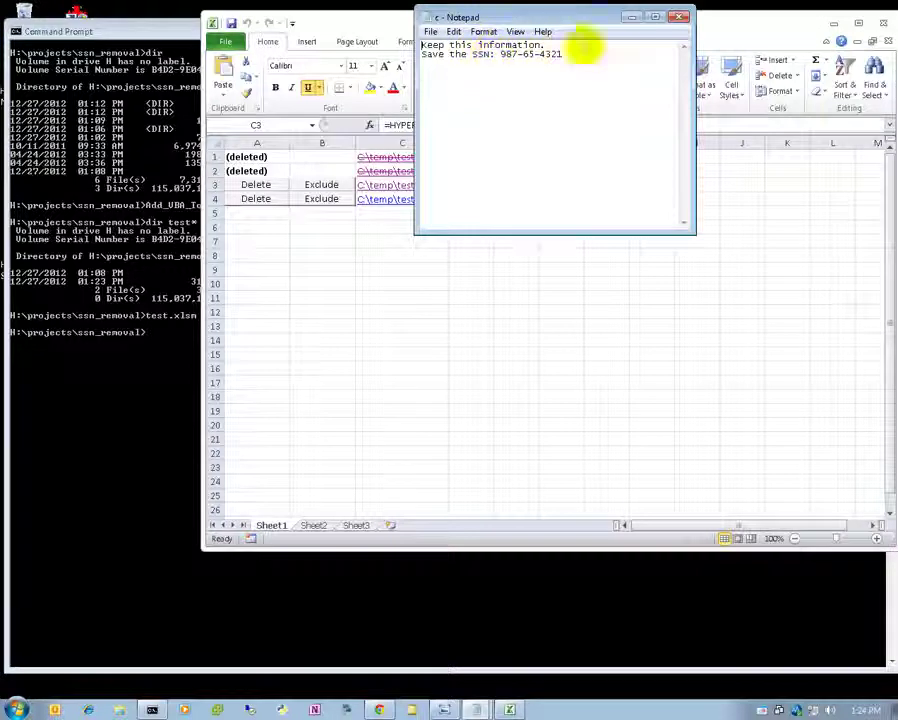
Exclude c.txt from deletion with the reason 'We need to keep this info'
click(679, 16)
click(322, 187)
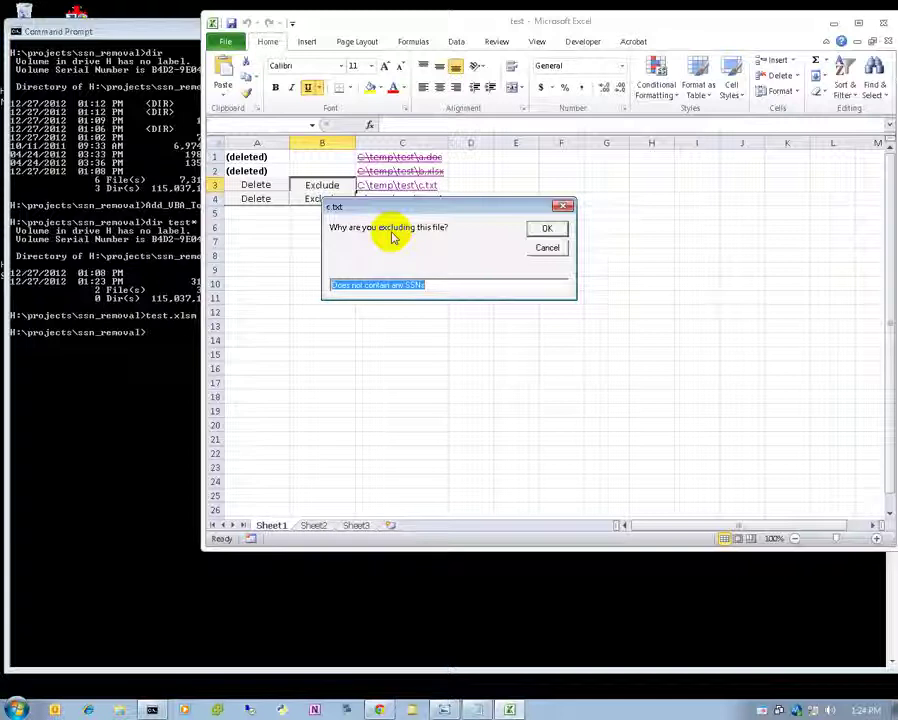
text(We need)
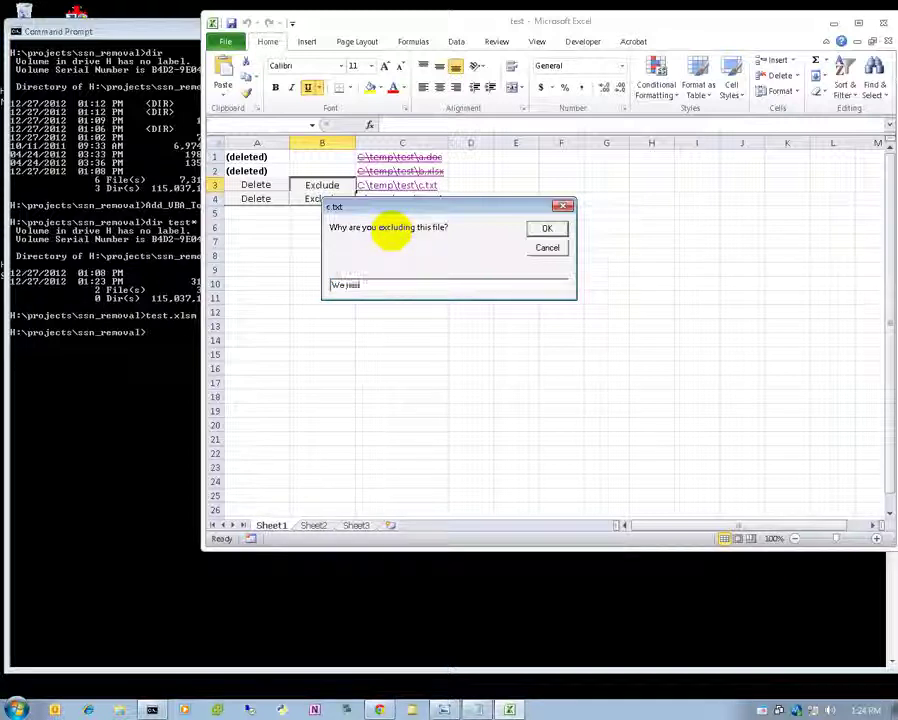
text( io ju)
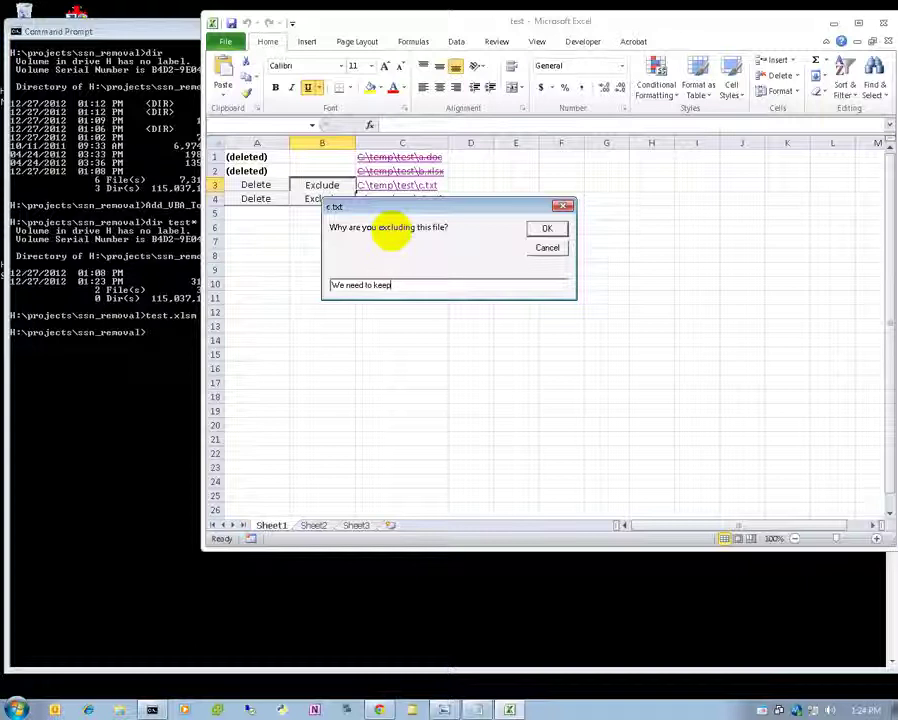
text(s info)
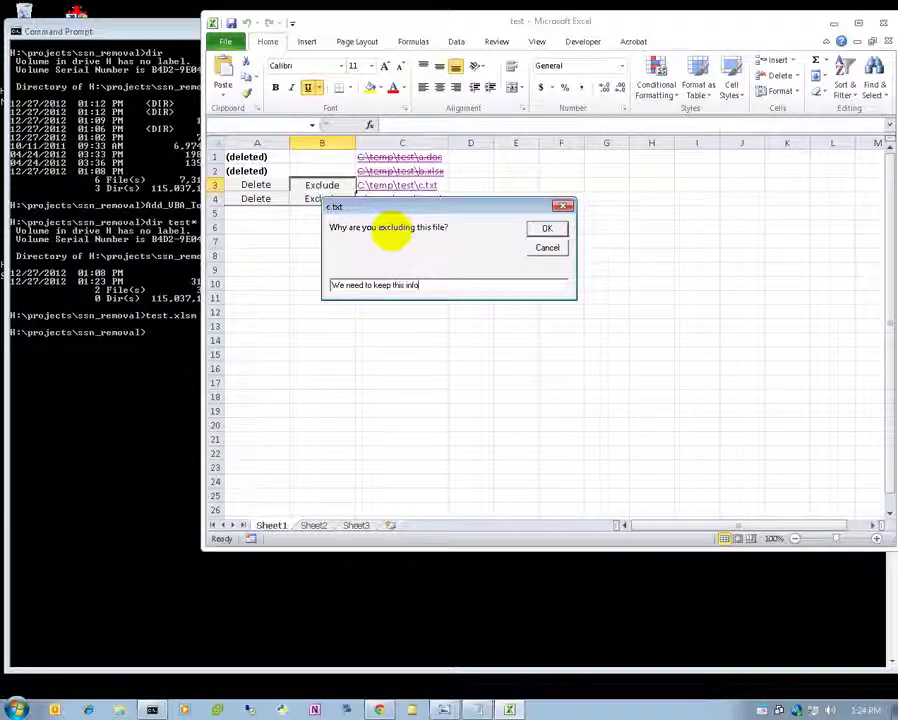
click(542, 227)
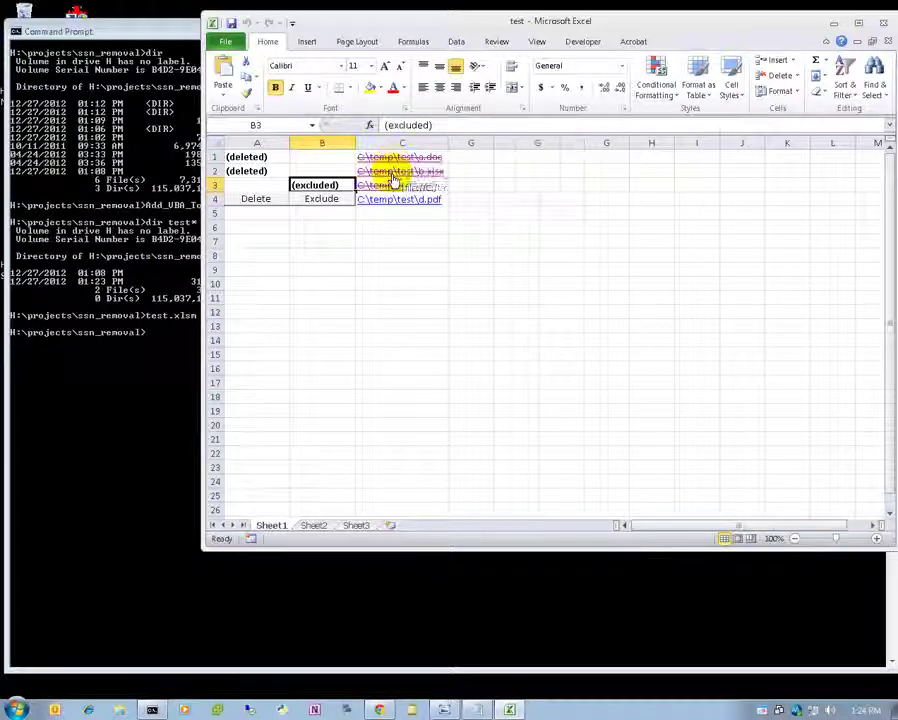
click(393, 203)
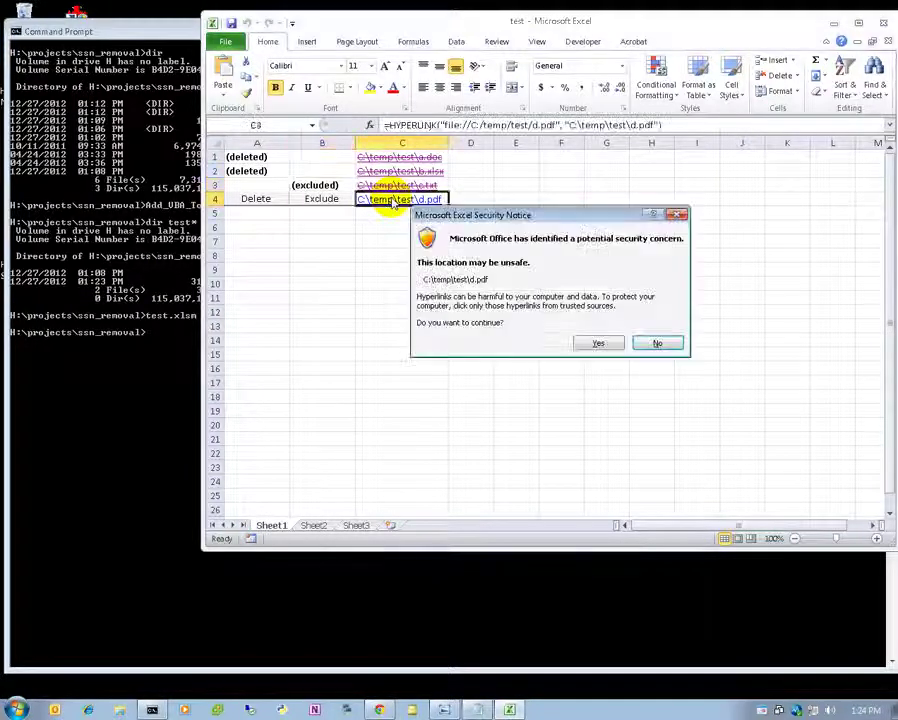
Open and review d.pdf from its link, allowing it past the security notice
click(600, 345)
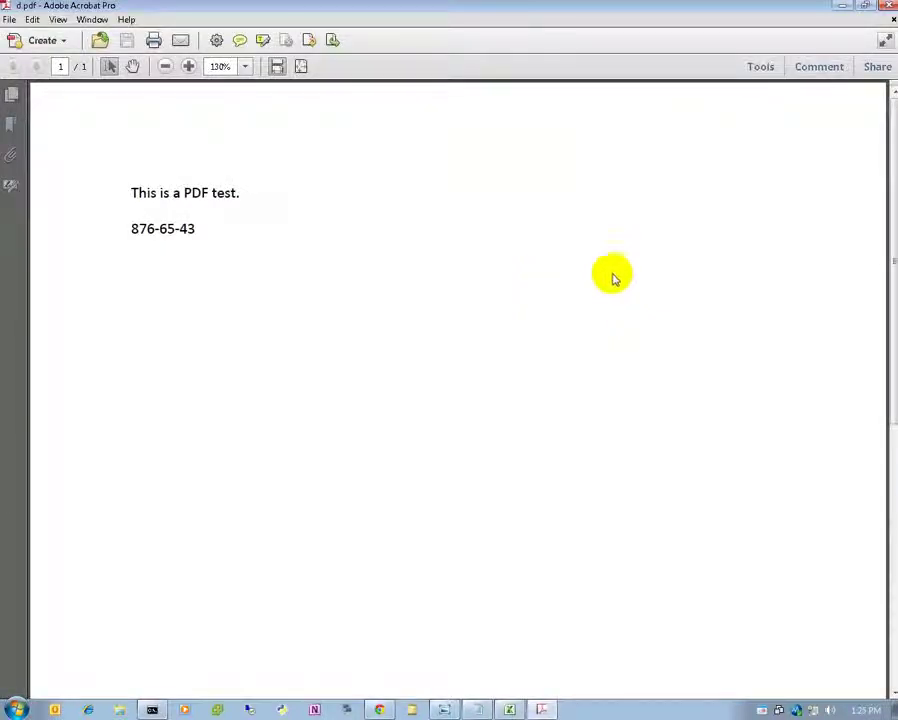
click(887, 6)
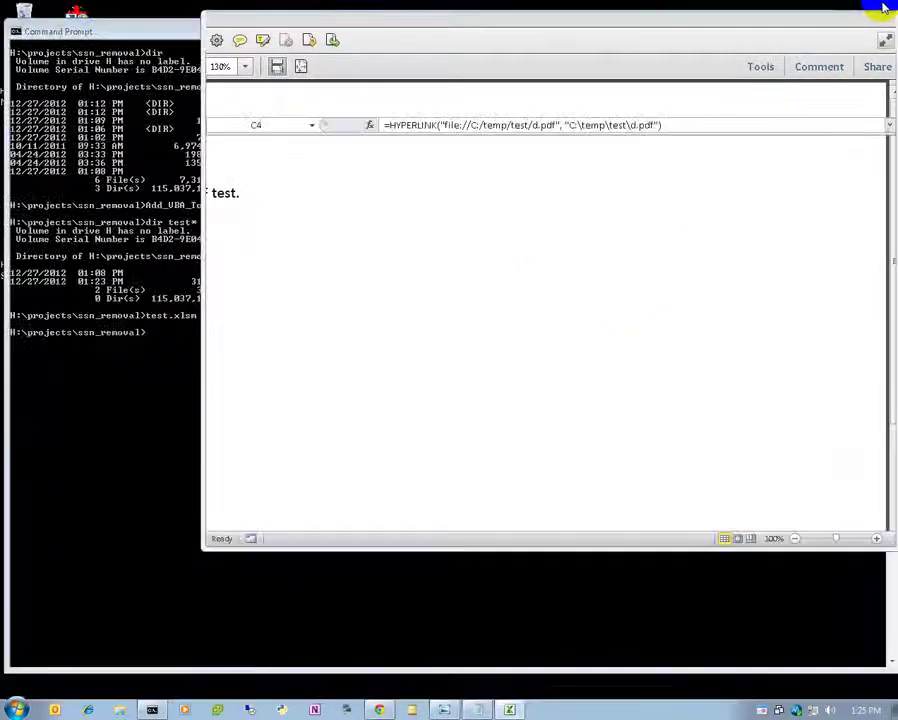
click(432, 195)
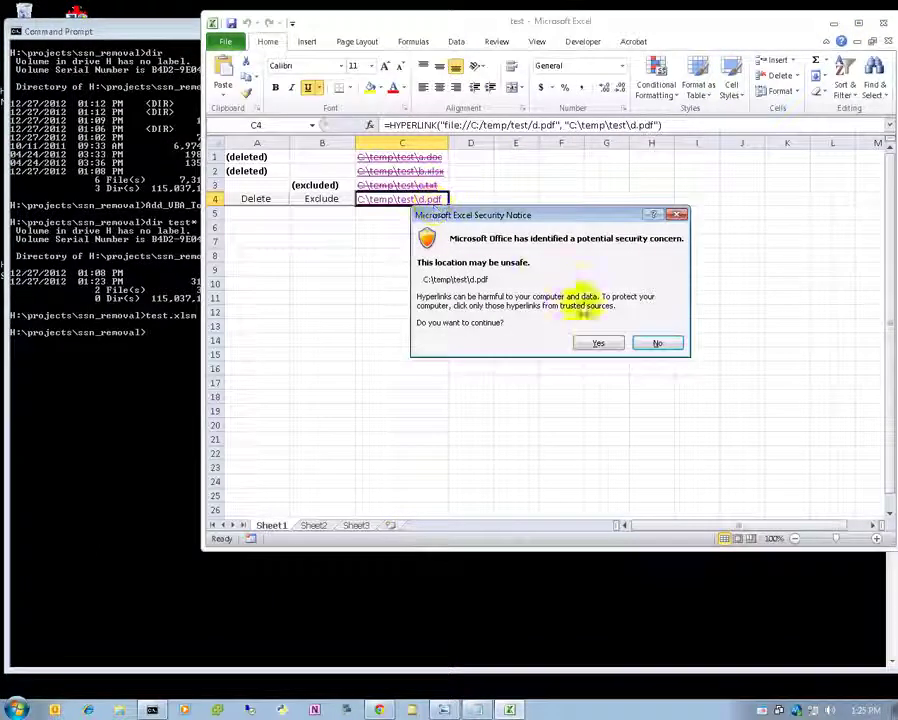
click(596, 343)
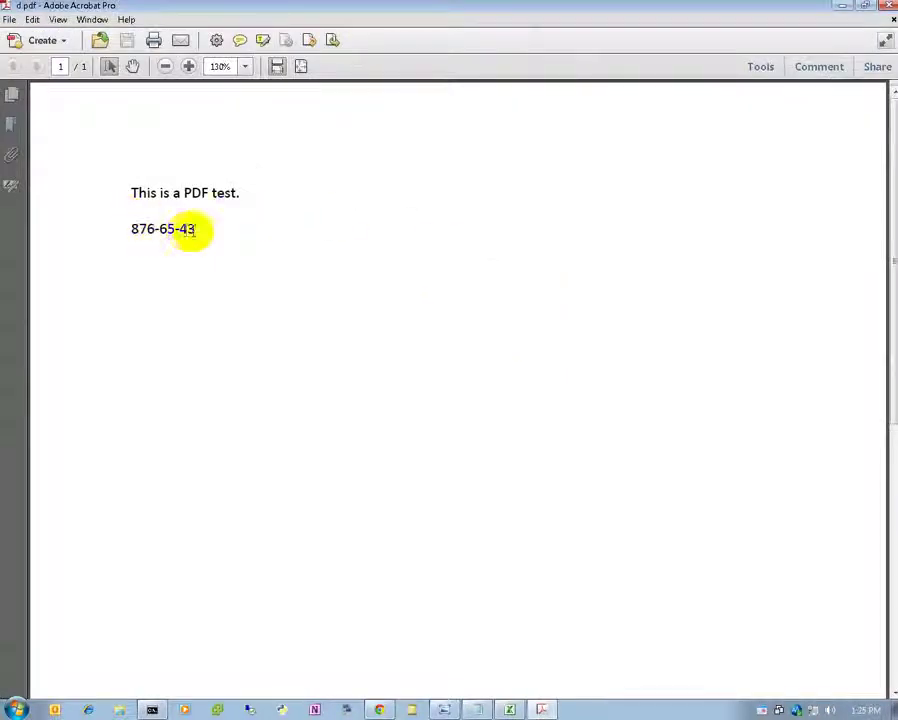
click(888, 7)
Exclude d.pdf from deletion with a typed reason, then close Excel
click(321, 199)
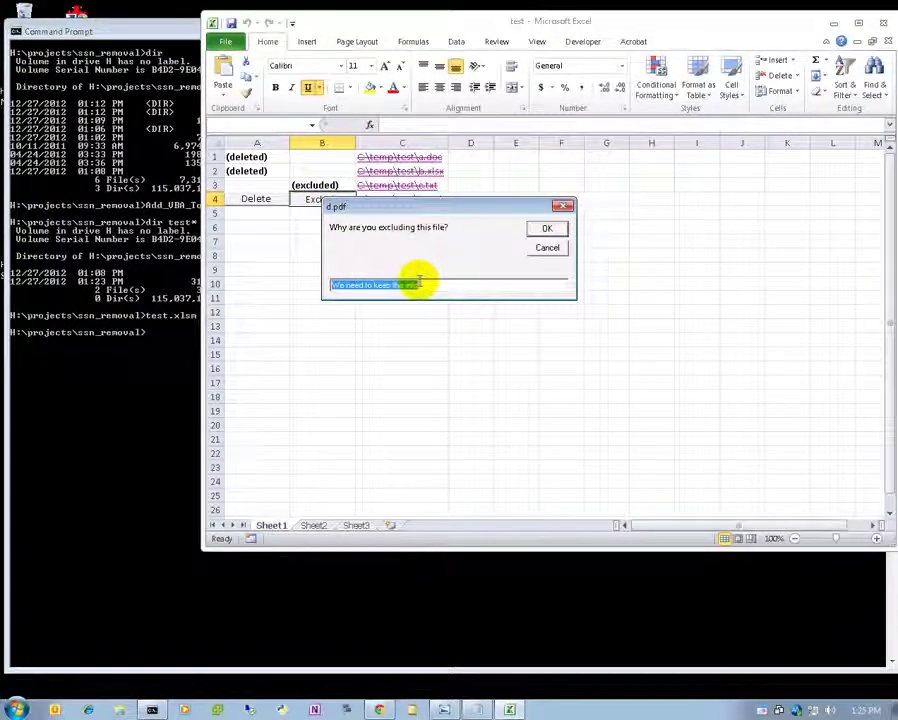
text(Did not ve)
key(BackSpace)
key(BackSpace)
key(BackSpace)
text(onl)
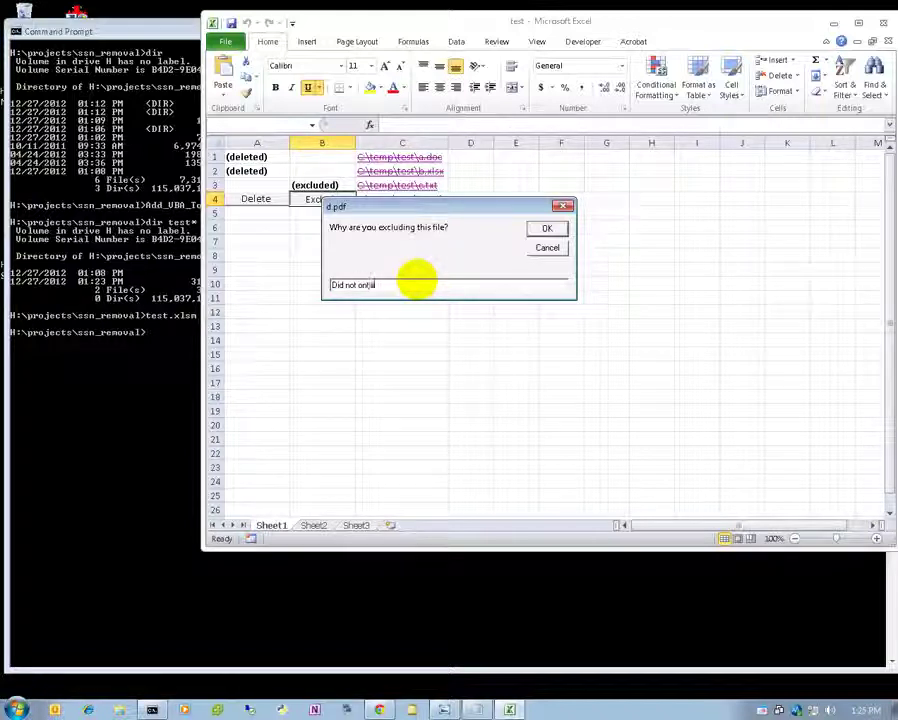
key(BackSpace)
key(BackSpace)
key(BackSpace)
text(cli)
text(tain S)
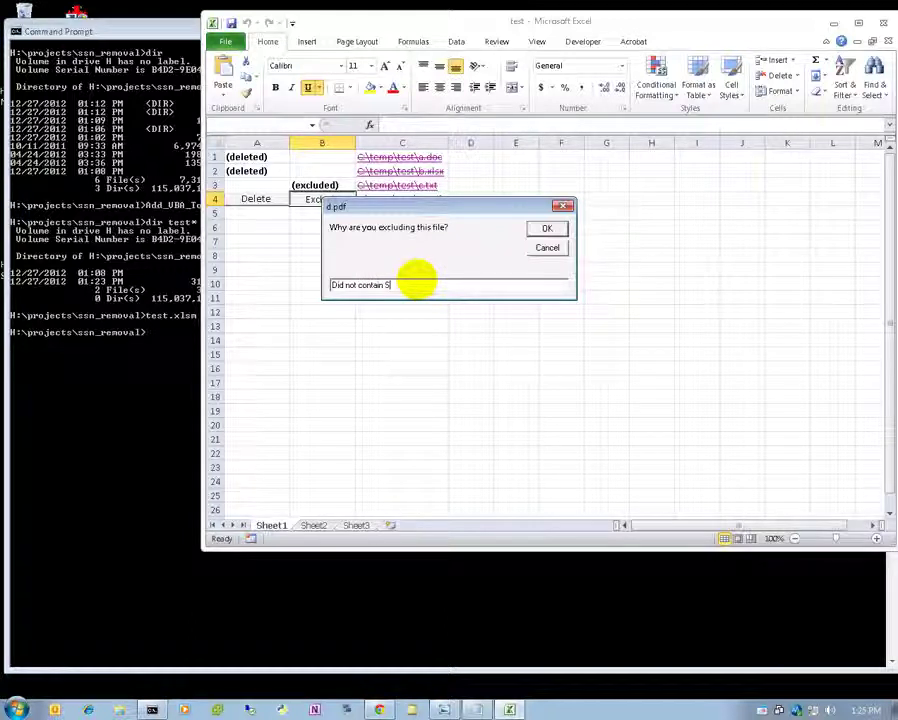
click(545, 227)
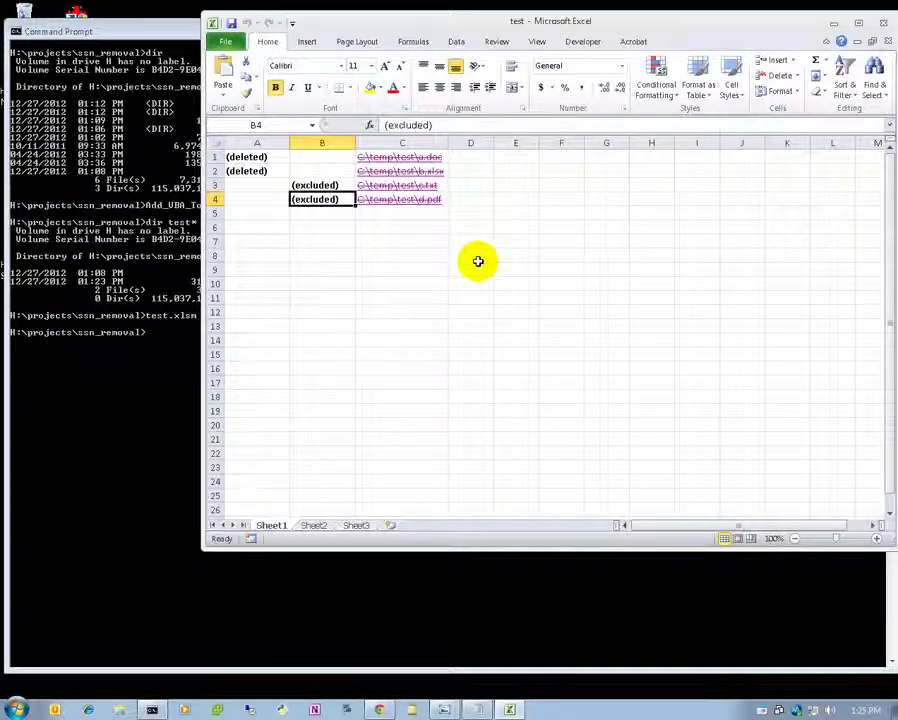
click(181, 89)
click(883, 21)
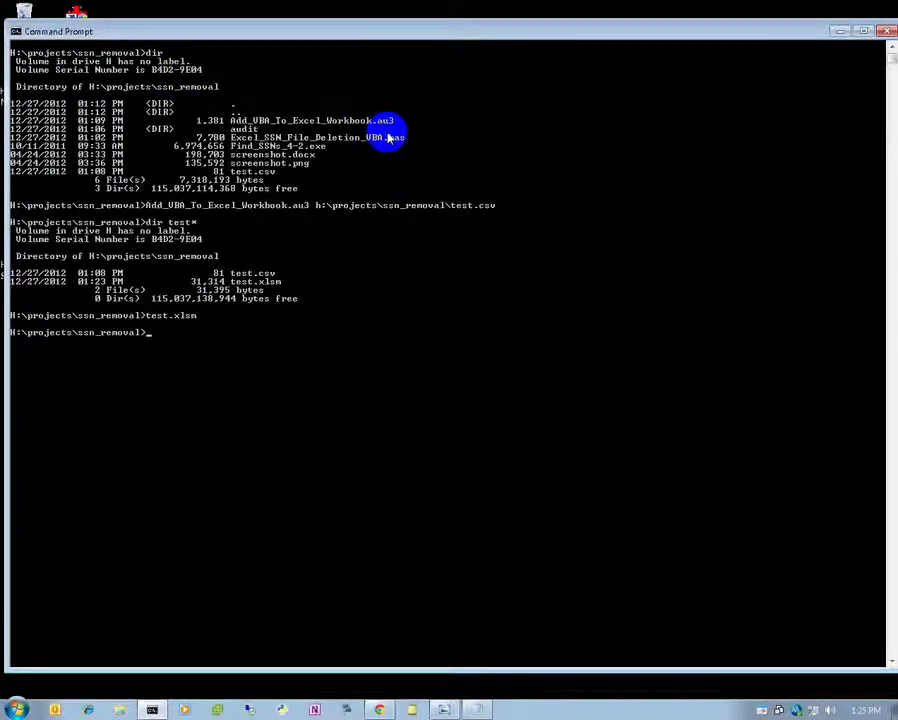
Switch to C: and list the files remaining in C:\temp\test
text(c:)
key(Return)
text(dir)
key(Return)
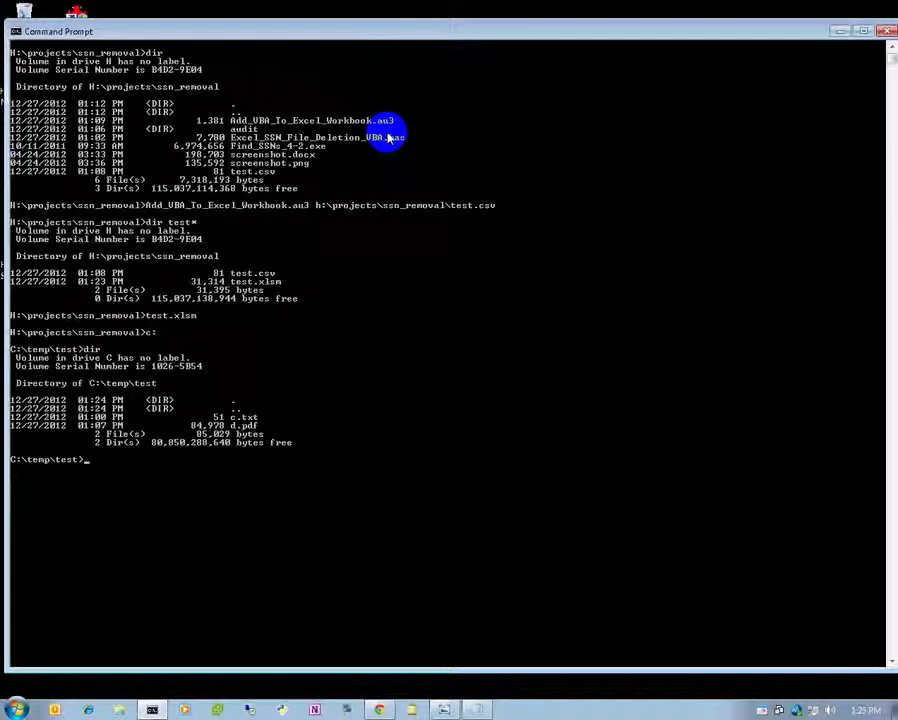
Return to the H: drive and list the contents of the audit folder
text(h:)
key(Return)
text(cd audit)
key(Return)
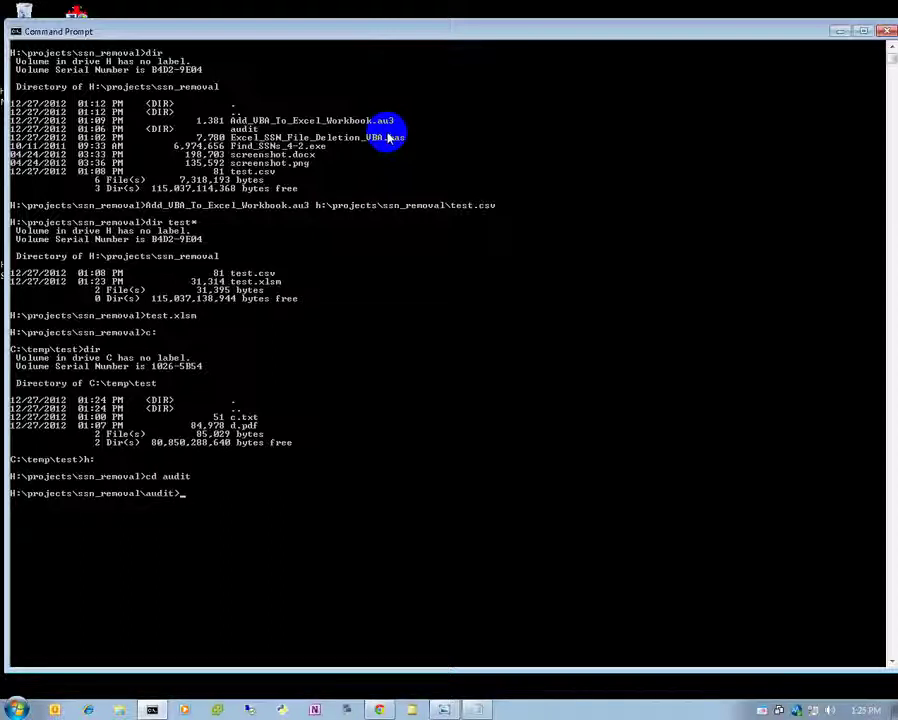
drag(231, 137, 398, 145)
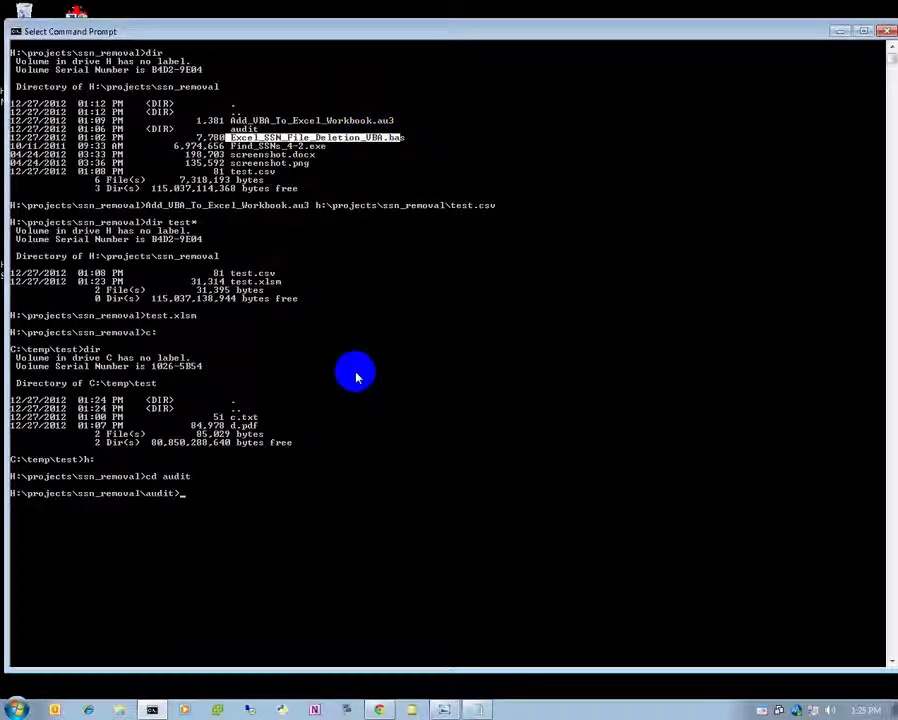
key(Return)
text(dir)
key(Return)
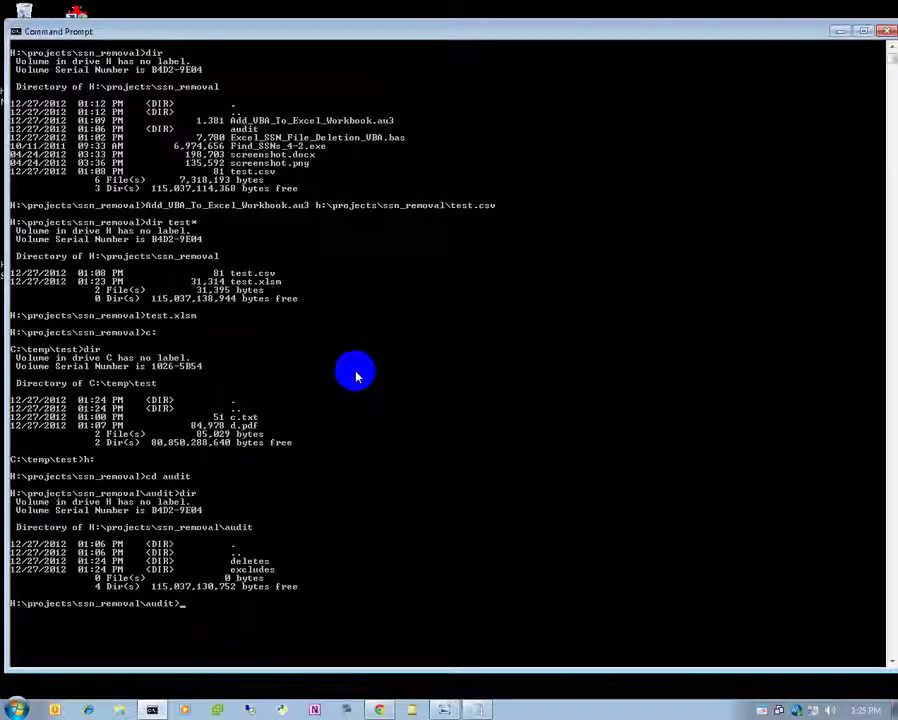
Print the deletions .tsv log from the deletes folder
text(cd deletes)
key(Return)
text(type deletes-jtaylor.tsv)
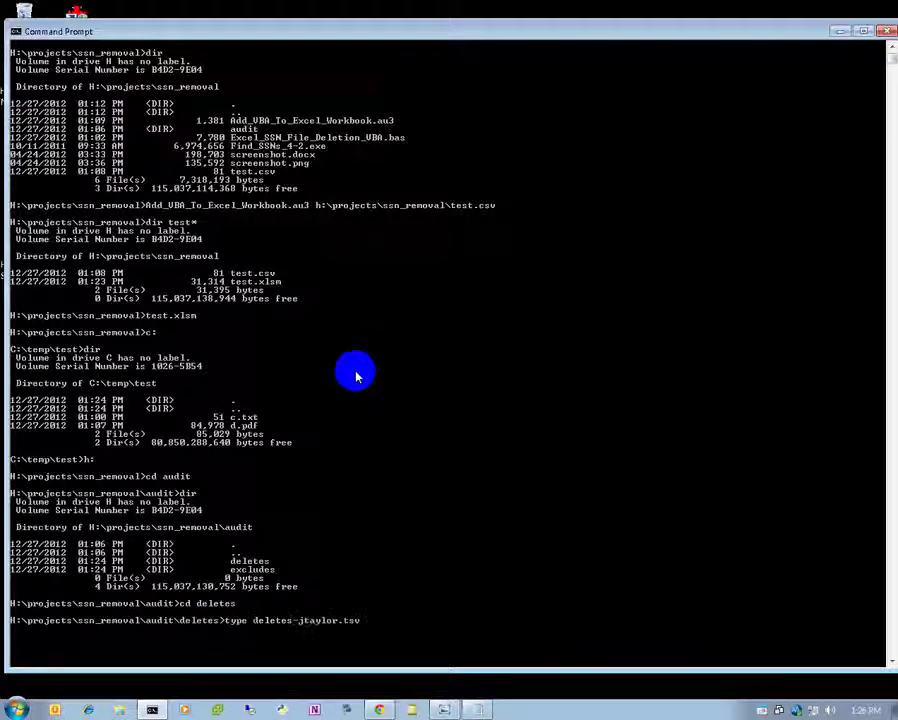
key(Return)
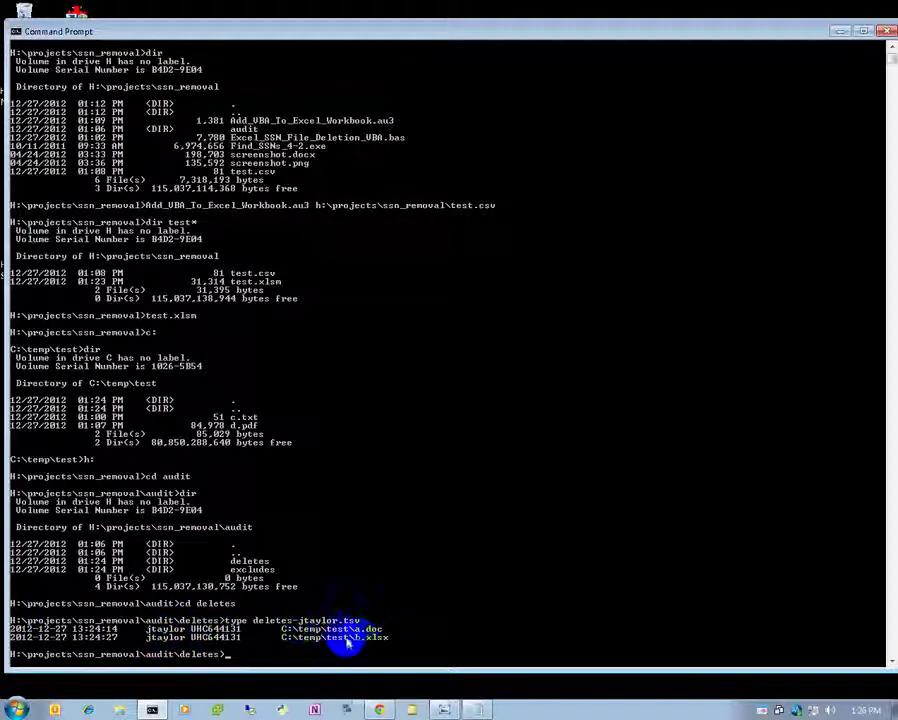
Print the exclusions .tsv log from the excludes folder
text(.)
key(Return)
text(cd excludes)
key(Return)
text(type excludes-jtaylor.tsv)
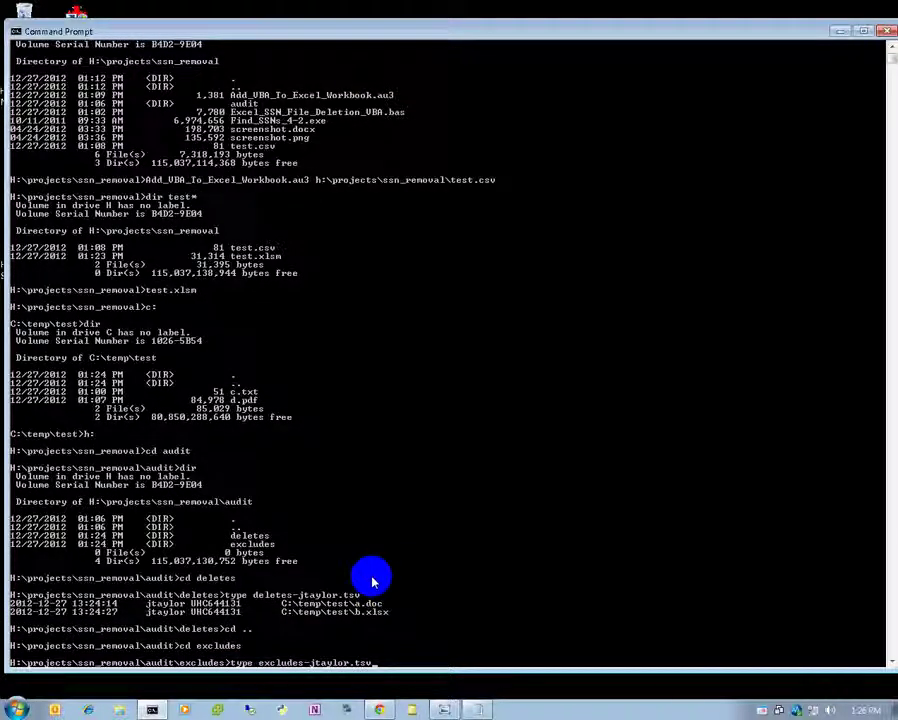
key(Return)
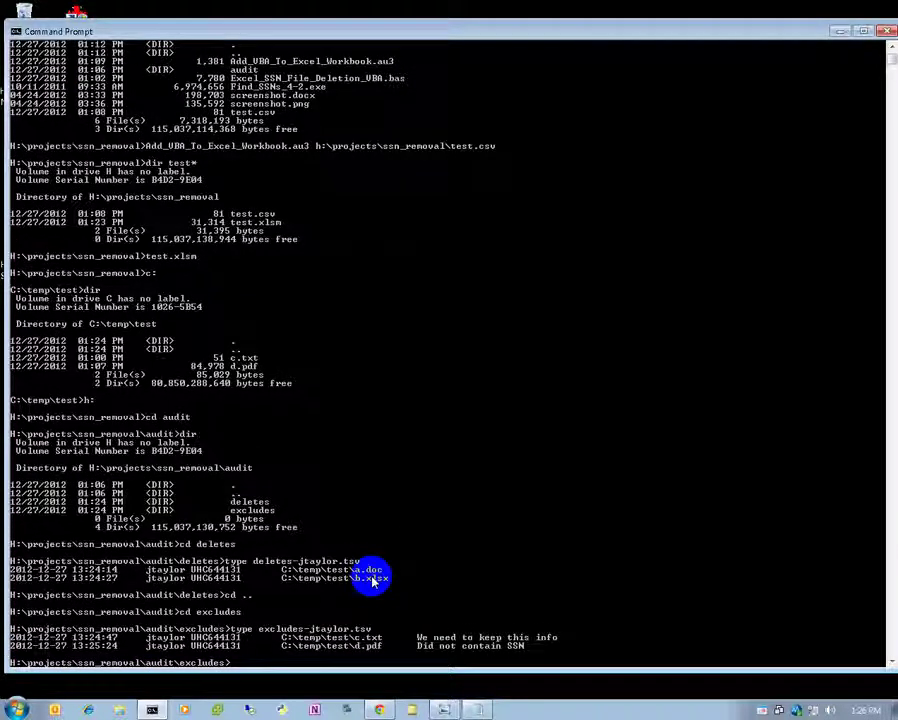